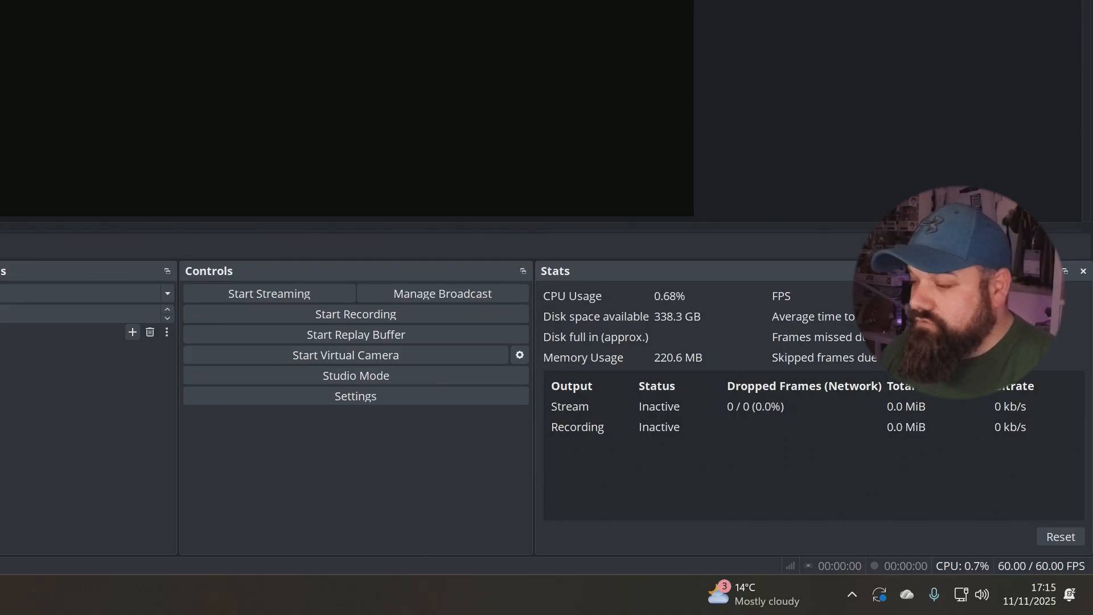
- Set the base canvas resolution to 1080x1920 in the video settings
{"action": "left_click", "coordinate": [408, 397]}
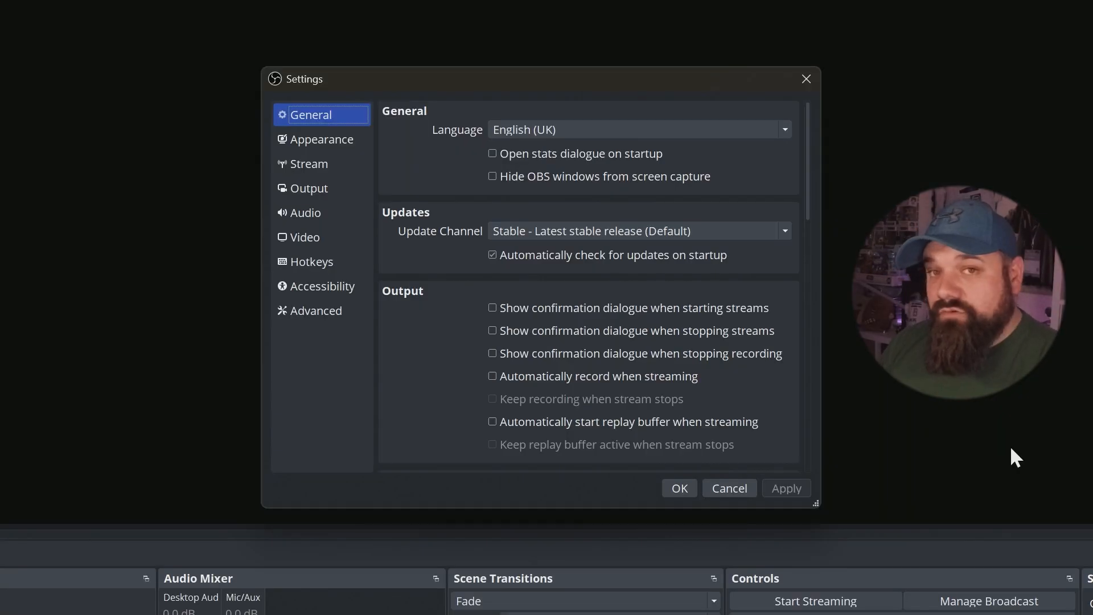
{"action": "left_click", "coordinate": [321, 242]}
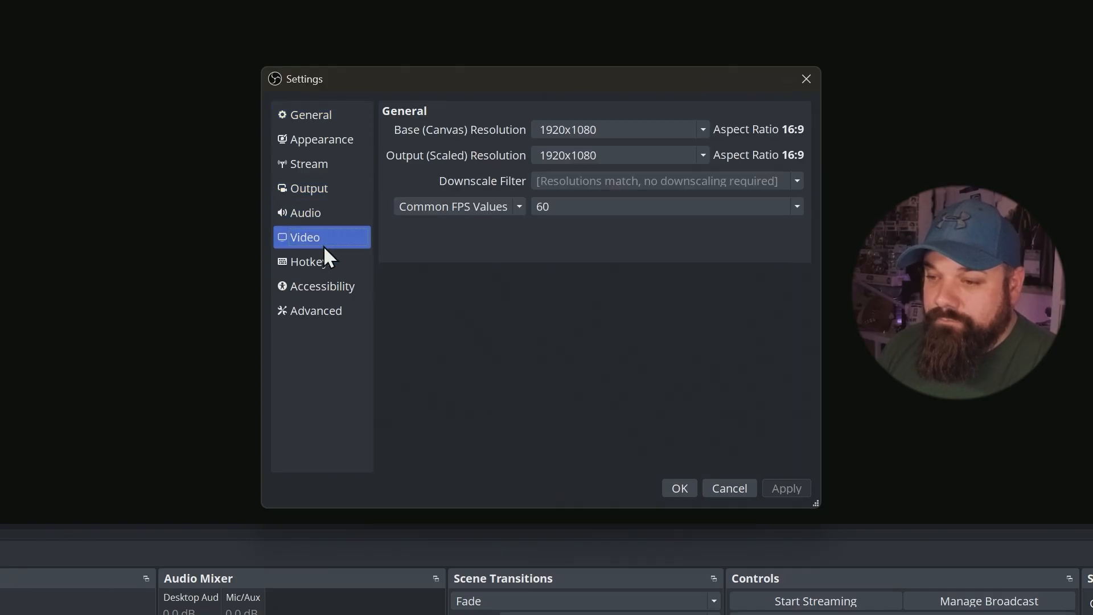
{"action": "left_click", "coordinate": [622, 122]}
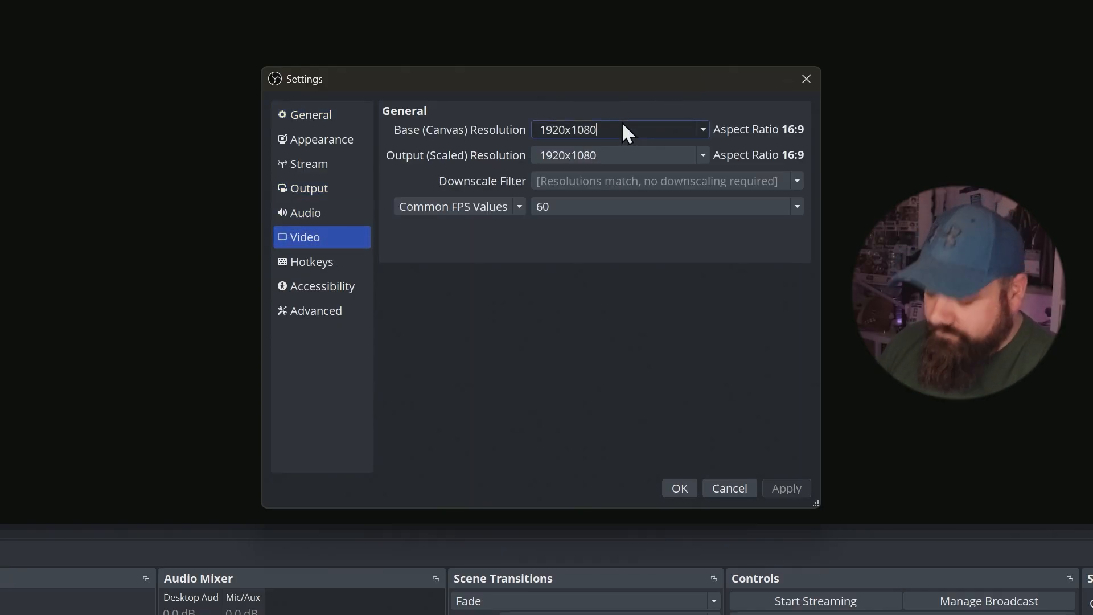
{"action": "key", "text": "BackSpace"}
{"action": "key", "text": "BackSpace"}
{"action": "key", "text": "BackSpace"}
{"action": "key", "text": "BackSpace"}
{"action": "key", "text": "BackSpace"}
{"action": "key", "text": "BackSpace"}
{"action": "key", "text": "BackSpace"}
{"action": "key", "text": "BackSpace"}
{"action": "key", "text": "BackSpace"}
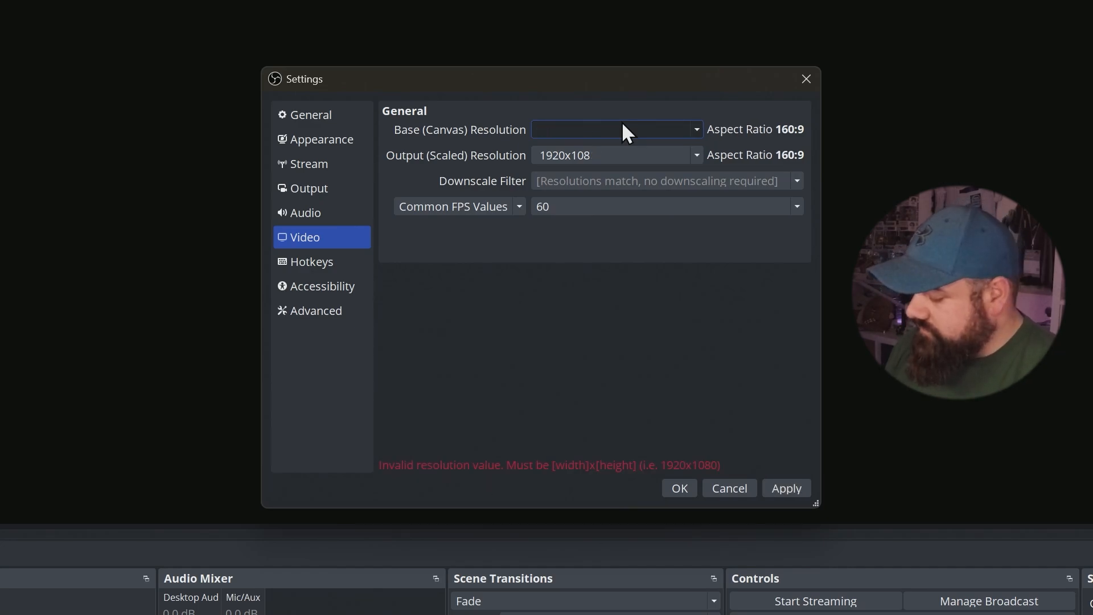
{"action": "type", "text": "1080x1920"}
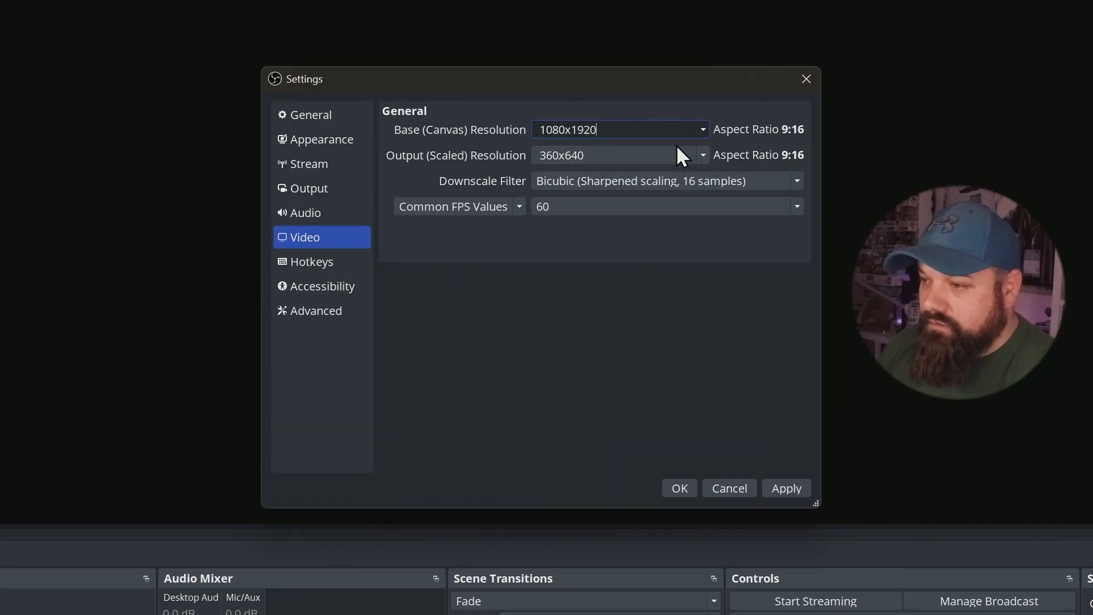
- Set the scaled output resolution to 1080x1920 and apply the video settings
{"action": "double_click", "coordinate": [642, 154]}
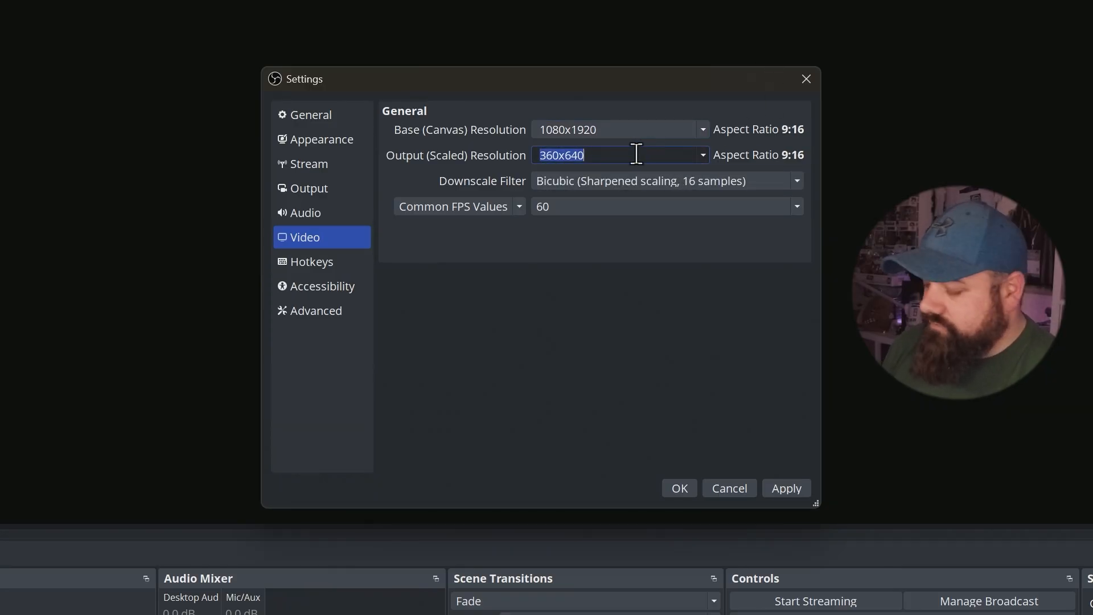
{"action": "key", "text": "BackSpace"}
{"action": "type", "text": "1080"}
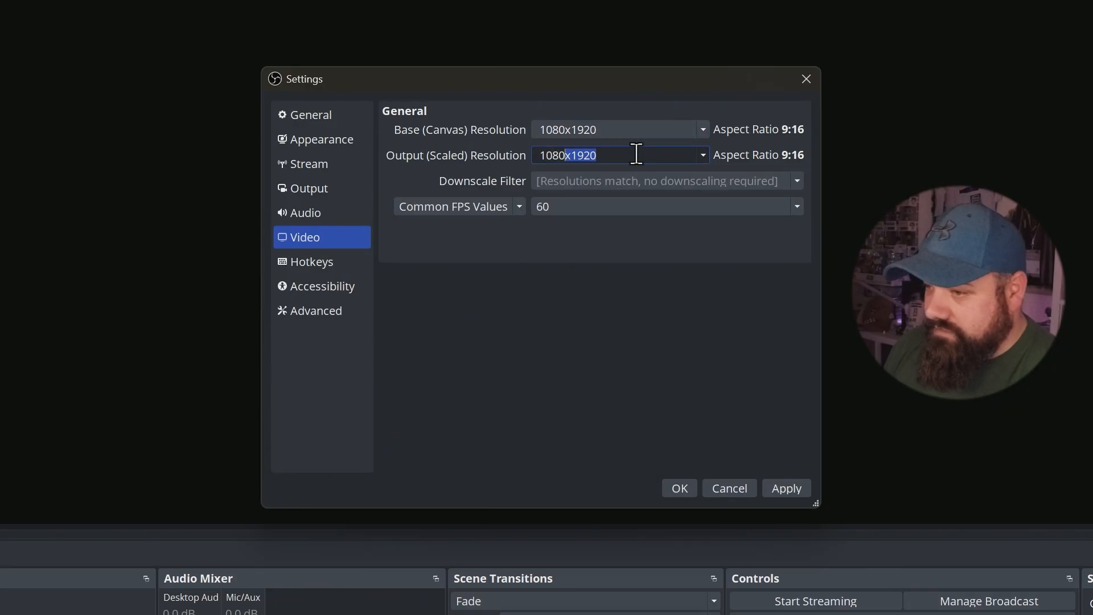
{"action": "type", "text": "x1920"}
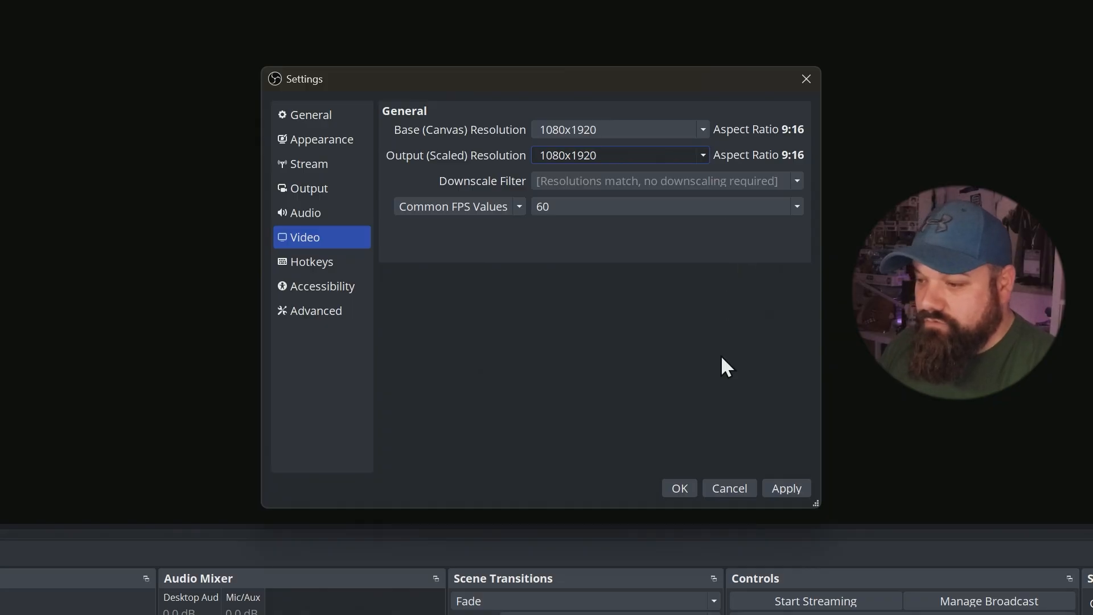
{"action": "left_click", "coordinate": [775, 490]}
{"action": "left_click", "coordinate": [687, 485]}
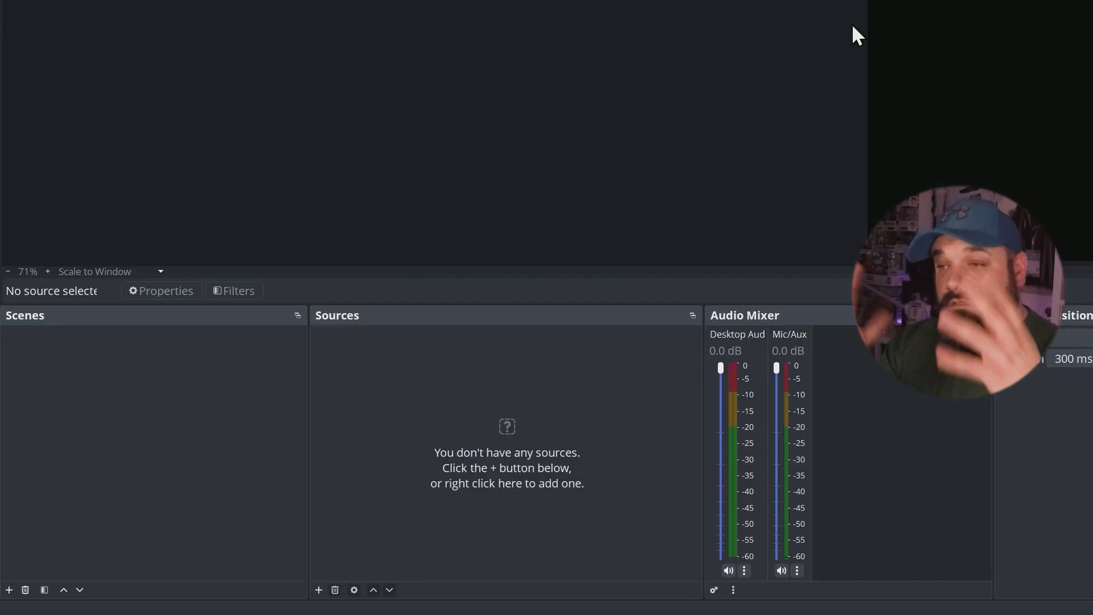
- Add a new scene named Gaming
{"action": "right_click", "coordinate": [176, 395]}
{"action": "left_click", "coordinate": [203, 405]}
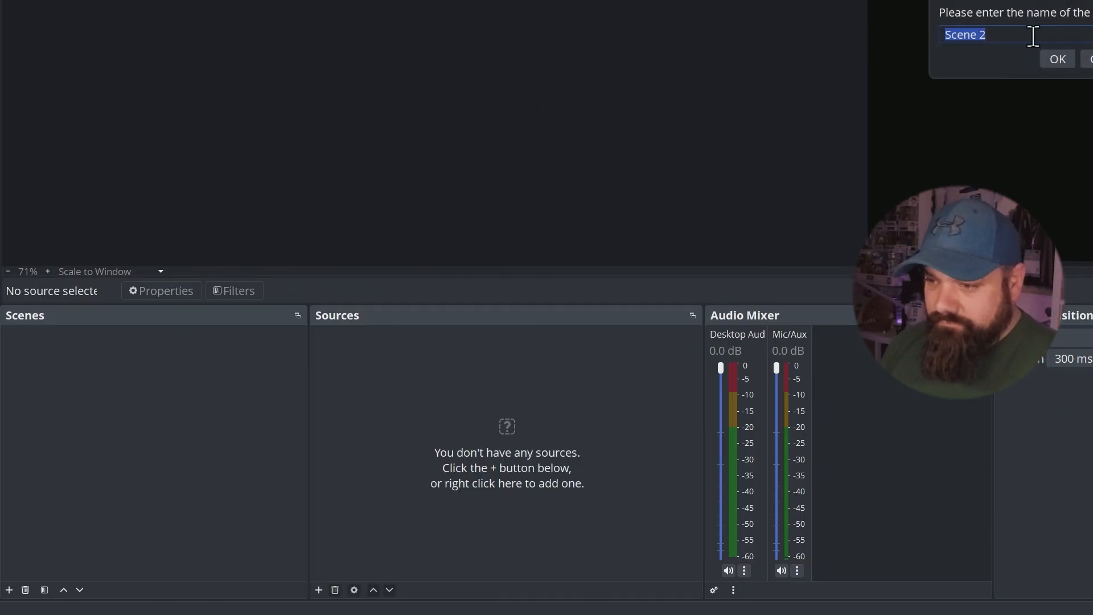
{"action": "type", "text": "Gaming"}
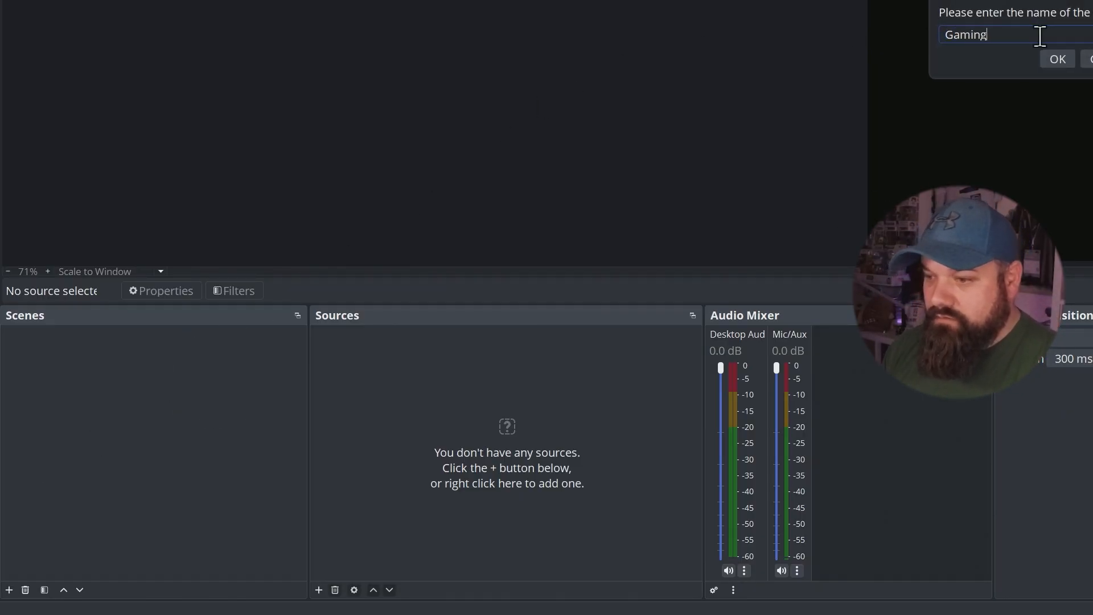
{"action": "left_click", "coordinate": [1058, 60]}
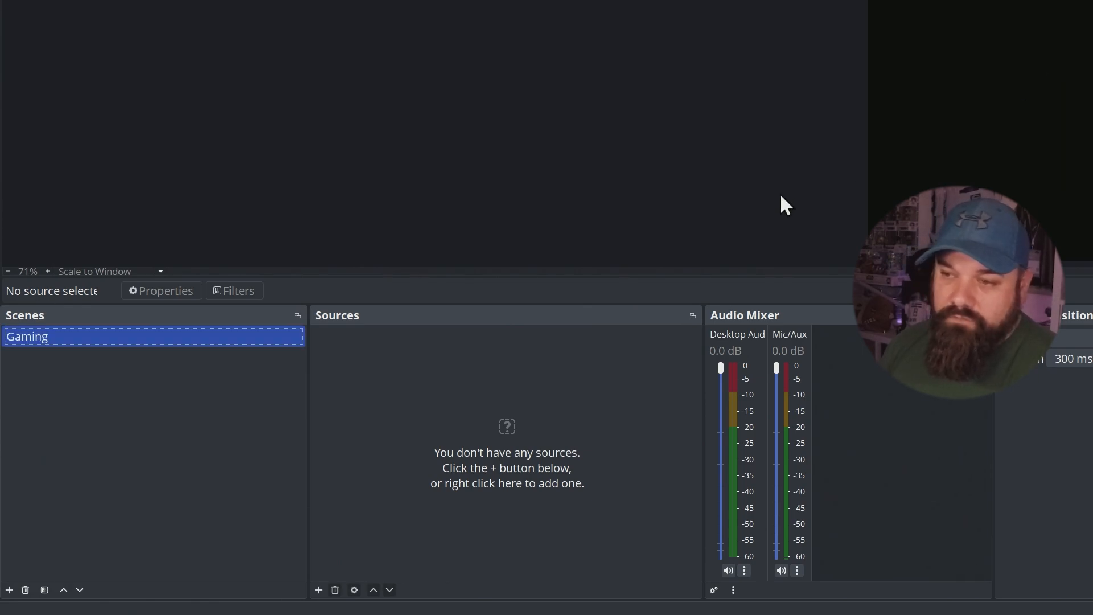
- Add a Video Capture Device source named Webcam to the Gaming scene, using the USB video device
{"action": "right_click", "coordinate": [476, 386]}
{"action": "mouse_move", "coordinate": [549, 398]}
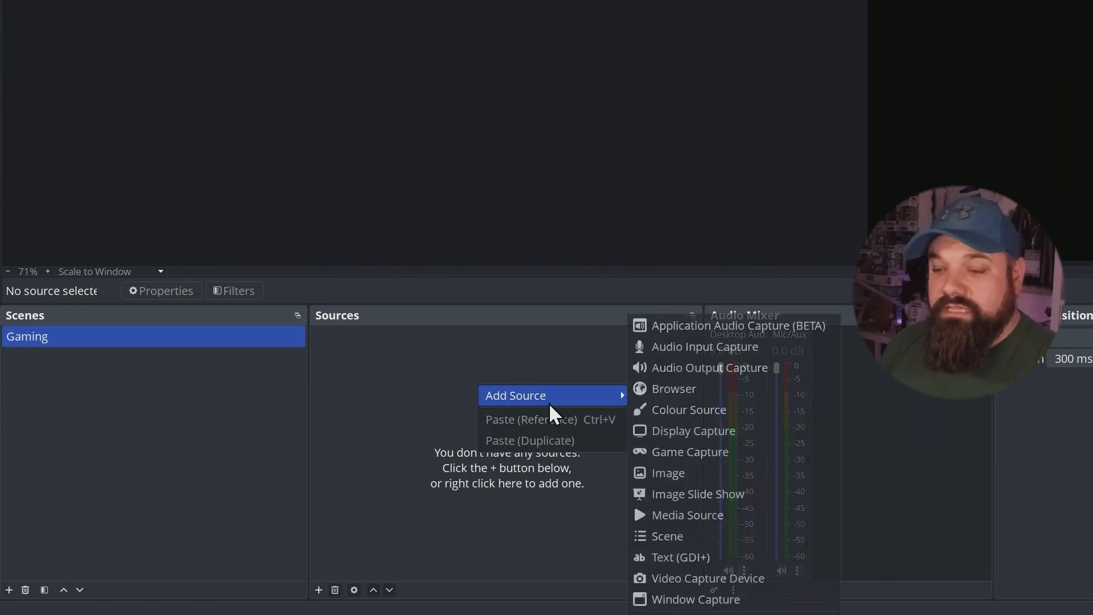
{"action": "left_click", "coordinate": [705, 582]}
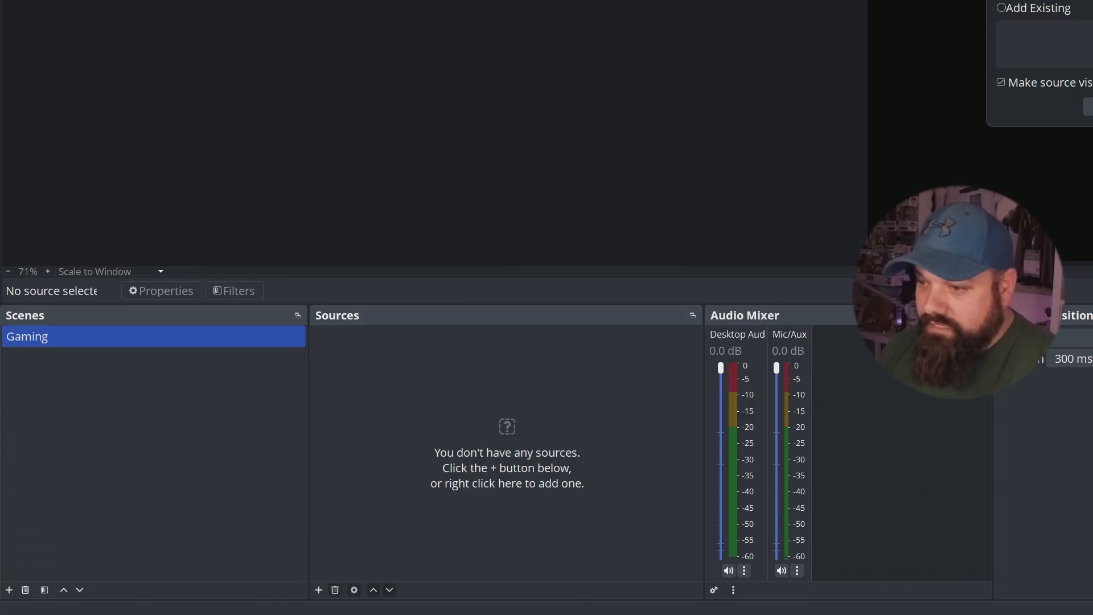
{"action": "left_click", "coordinate": [1089, 106]}
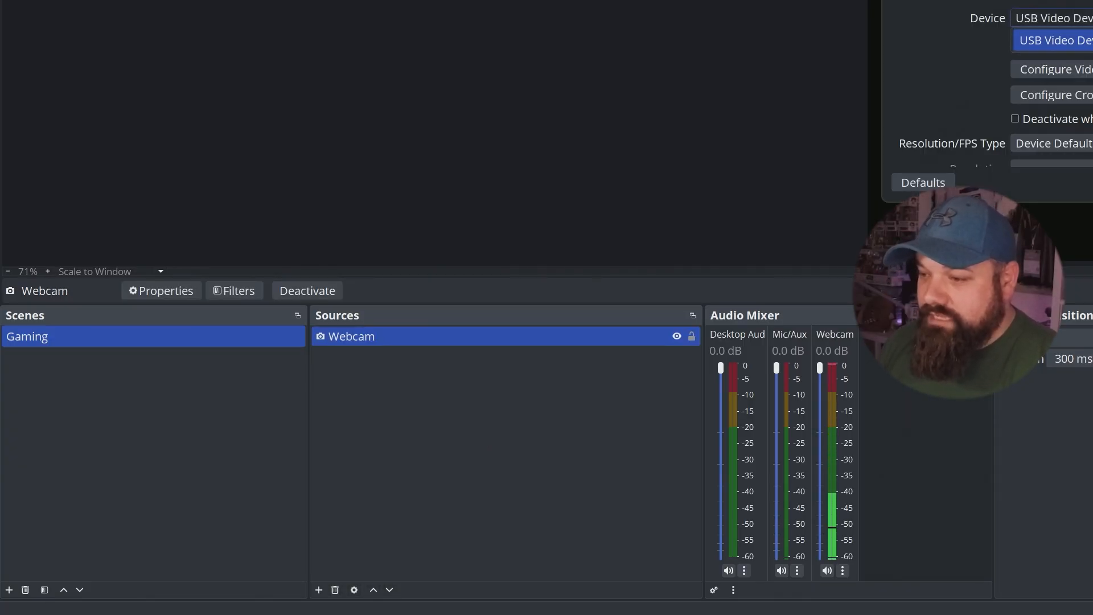
{"action": "left_click", "coordinate": [1092, 183]}
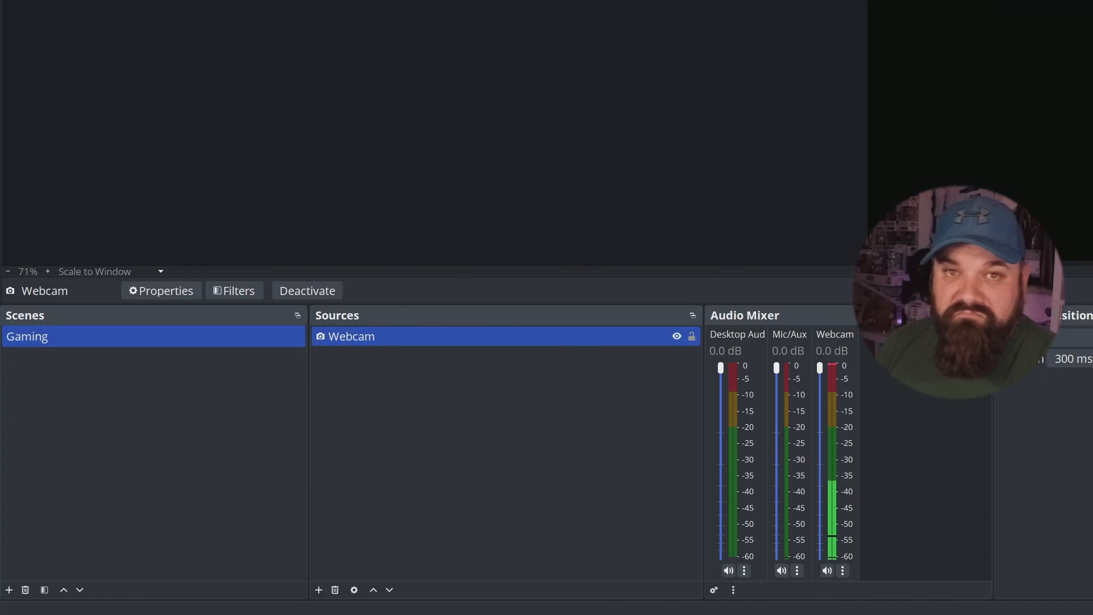
- Add a Game Capture source to the Gaming scene with its mode set to capture a specific window
{"action": "right_click", "coordinate": [410, 415]}
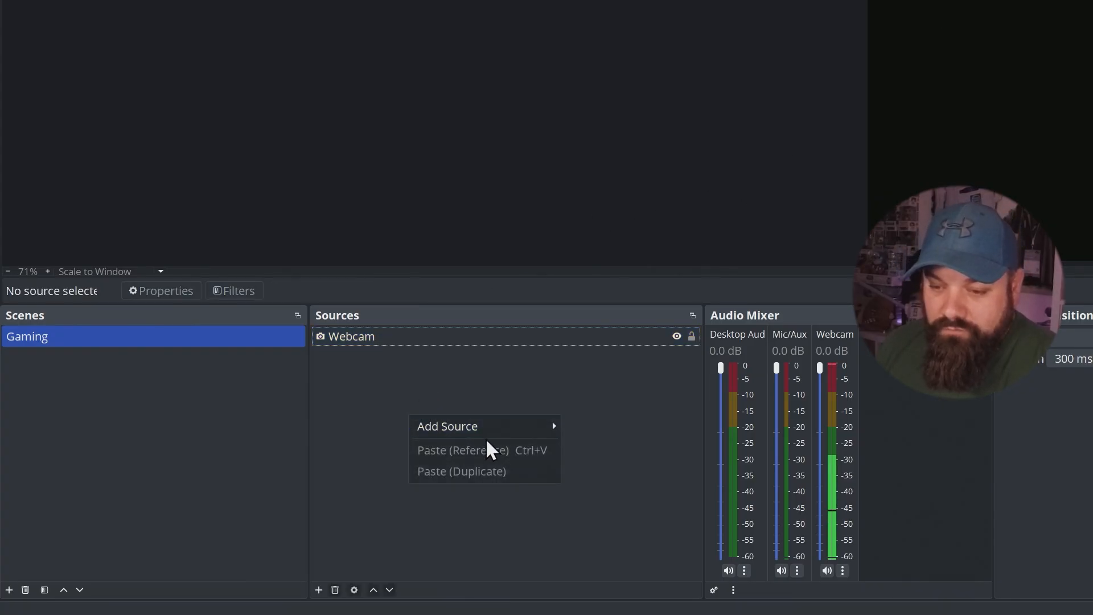
{"action": "mouse_move", "coordinate": [498, 428]}
{"action": "left_click", "coordinate": [654, 434]}
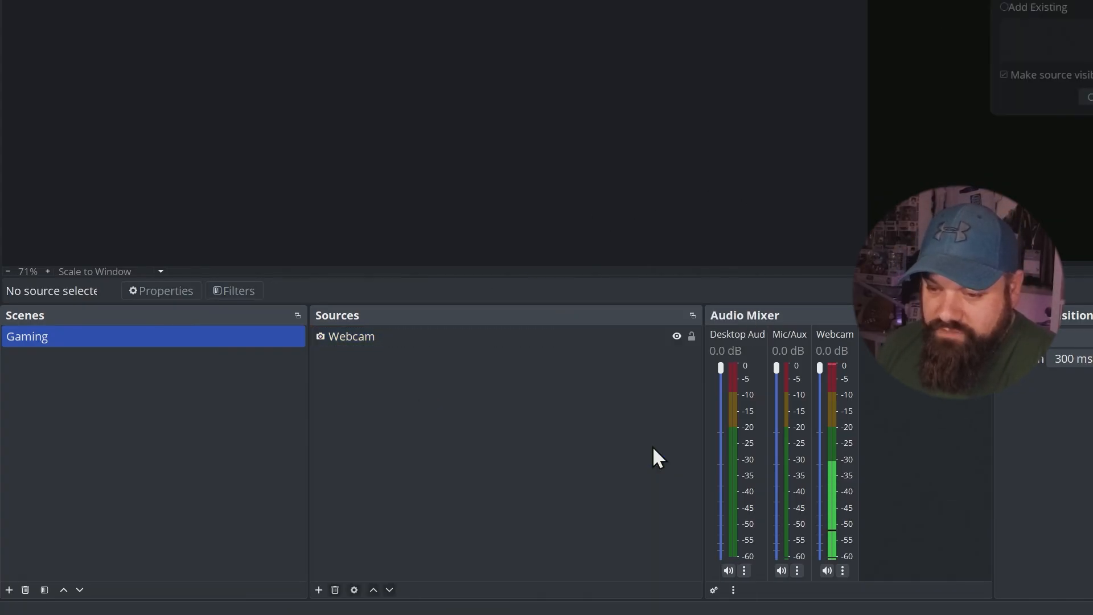
{"action": "left_click", "coordinate": [1087, 95]}
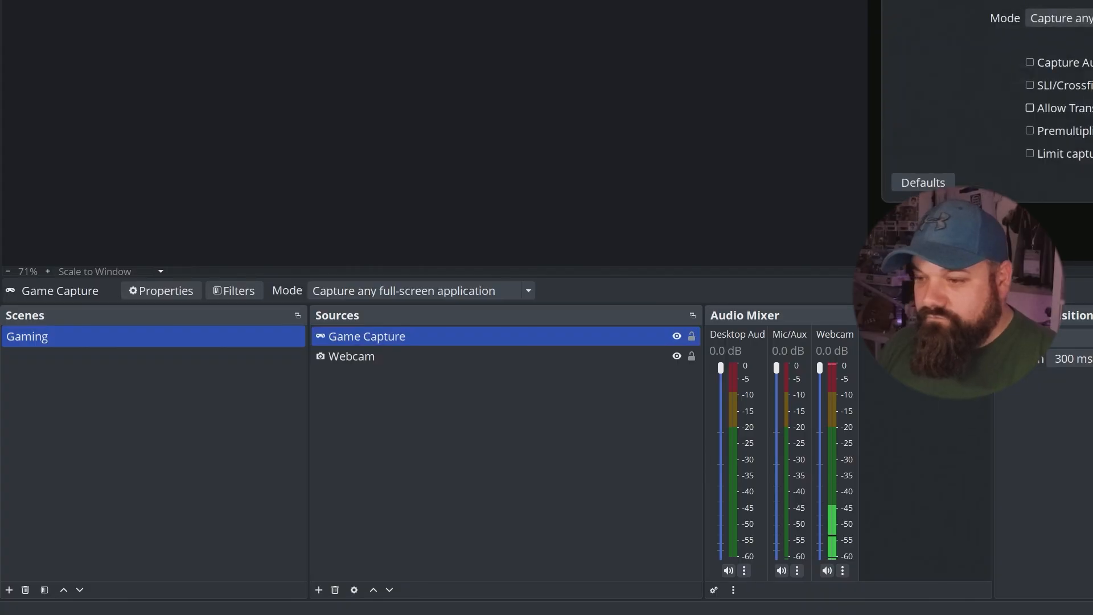
{"action": "left_click", "coordinate": [1082, 19]}
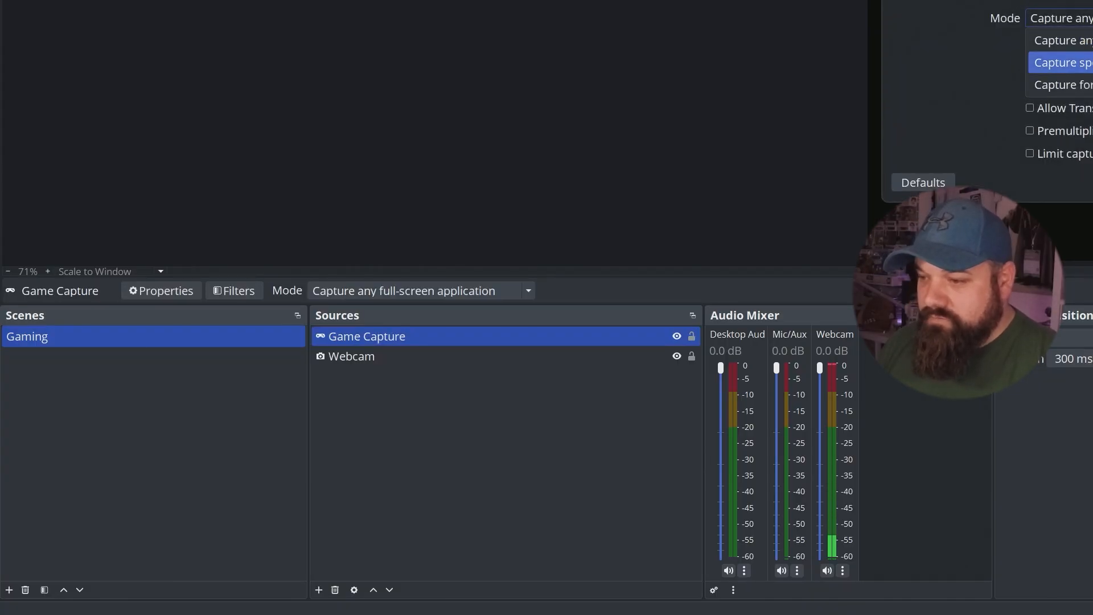
{"action": "left_click", "coordinate": [1082, 62]}
{"action": "key", "text": "Return"}
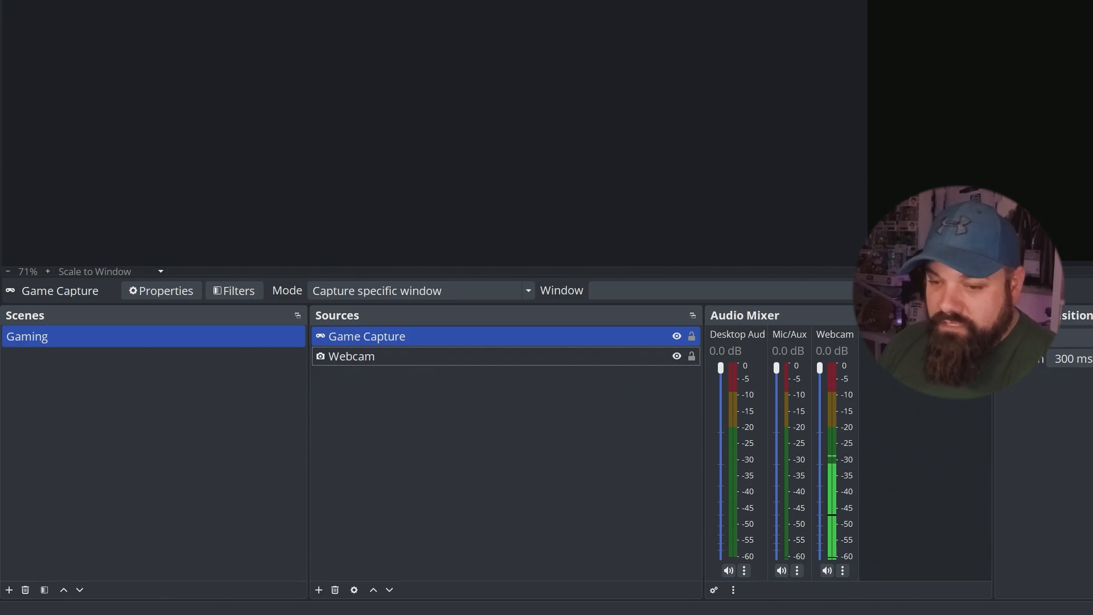
- Add an Image source to the Gaming scene using the file Headliners_20251014131233.jpg from the Desktop
{"action": "right_click", "coordinate": [409, 425]}
{"action": "mouse_move", "coordinate": [473, 434]}
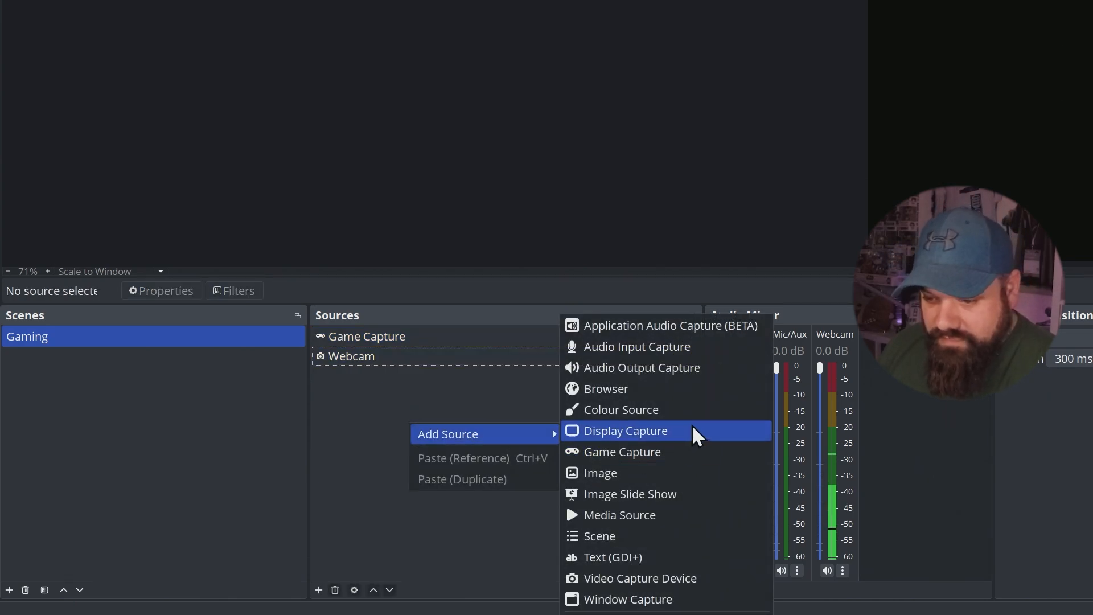
{"action": "left_click", "coordinate": [626, 472]}
{"action": "key", "text": "Return"}
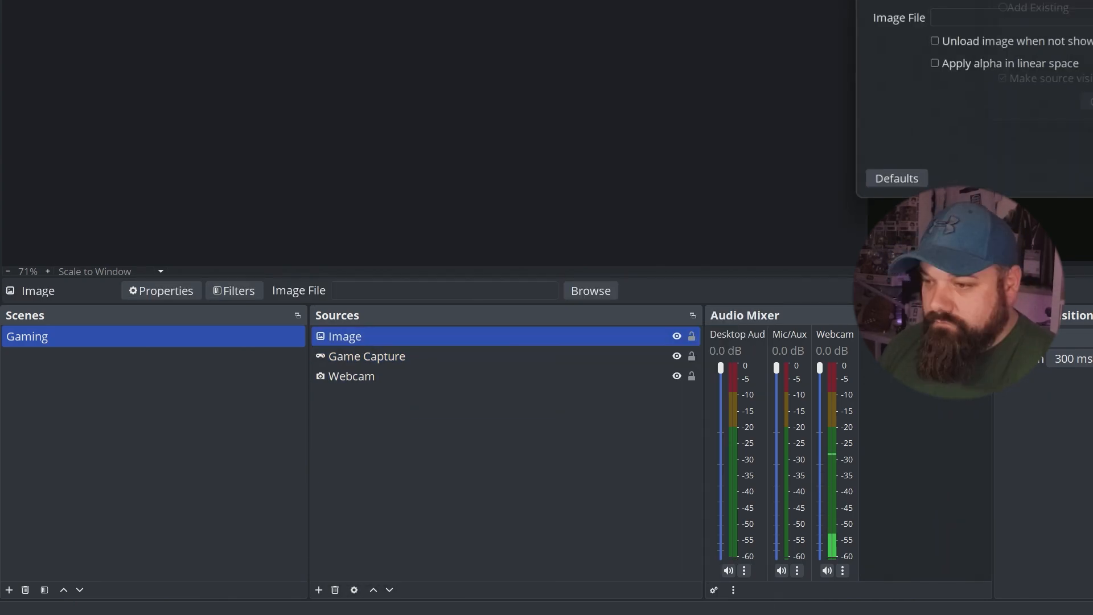
{"action": "left_click", "coordinate": [1092, 18]}
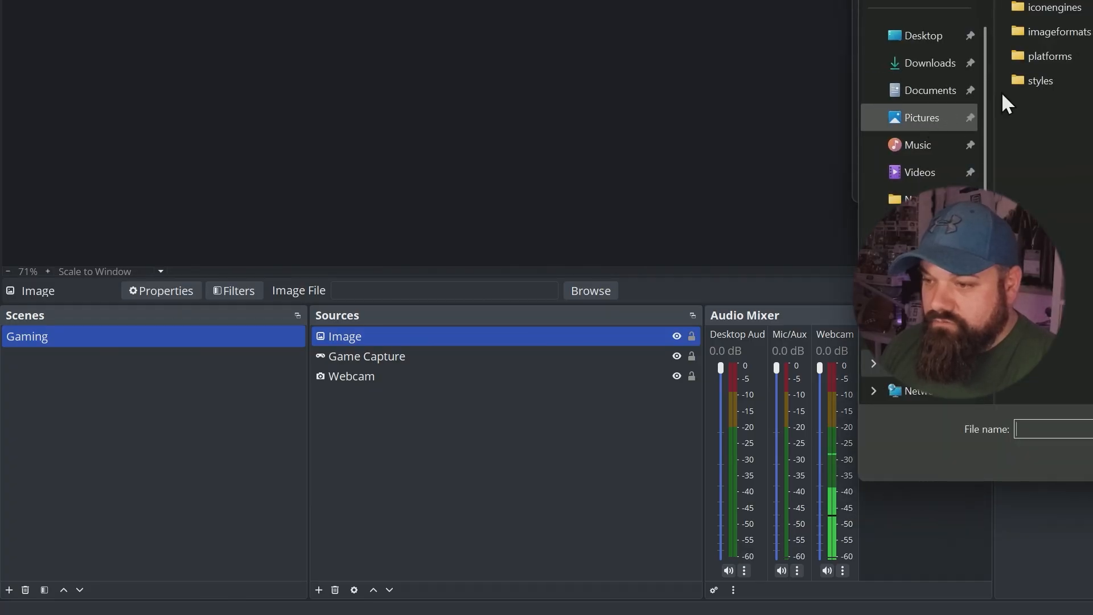
{"action": "left_click", "coordinate": [1031, 151]}
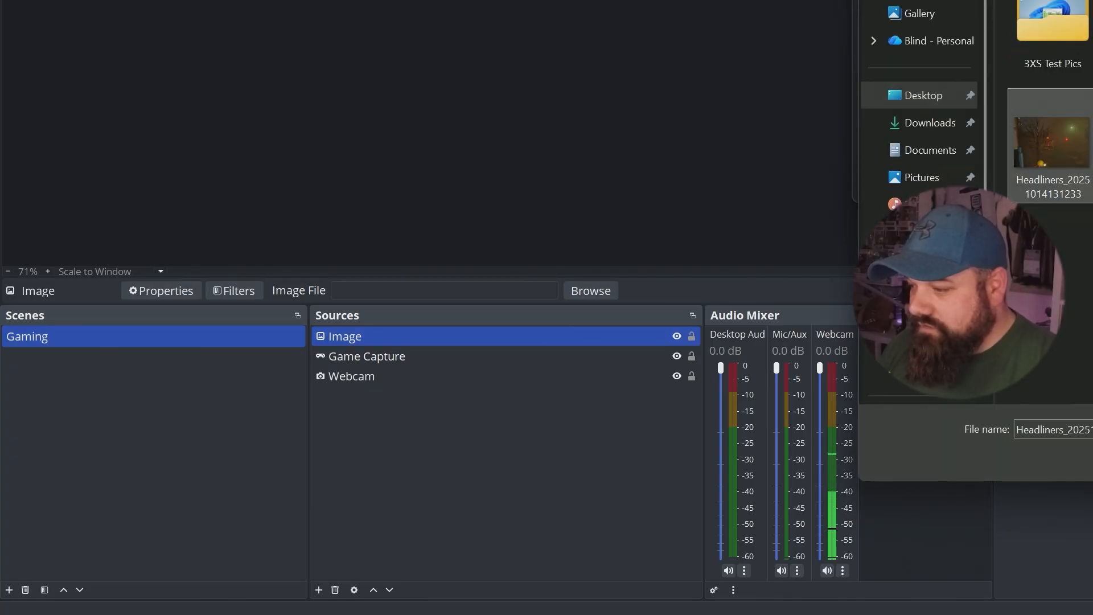
{"action": "key", "text": "Return"}
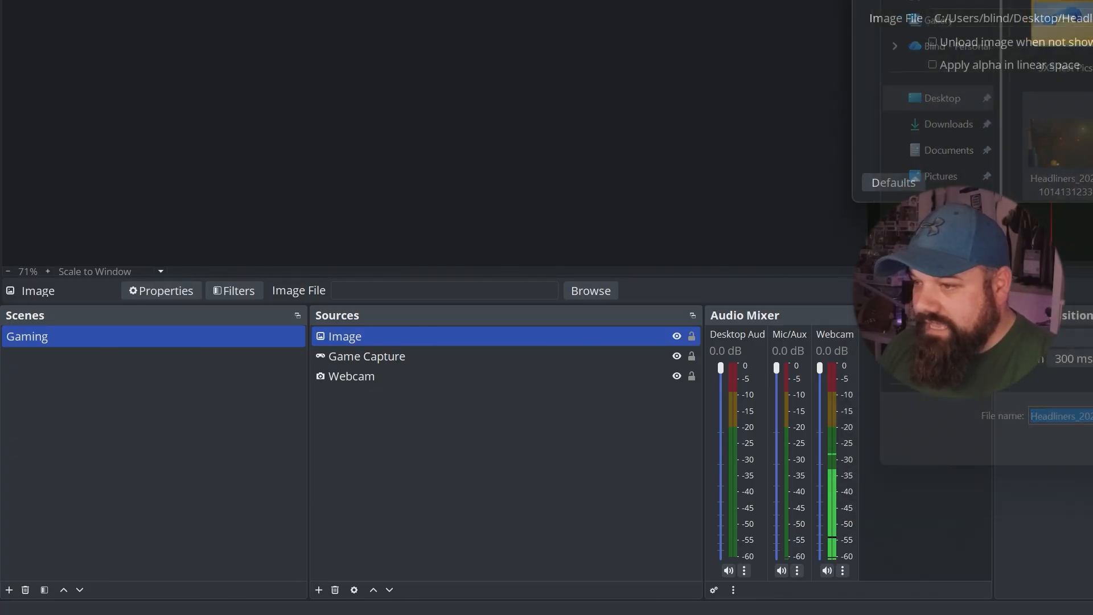
{"action": "left_click", "coordinate": [1092, 182]}
- Move the image to the bottom of the vertical canvas and enlarge it from its upper edge
{"action": "left_click_drag", "start_coordinate": [1055, 0], "coordinate": [1056, 136]}
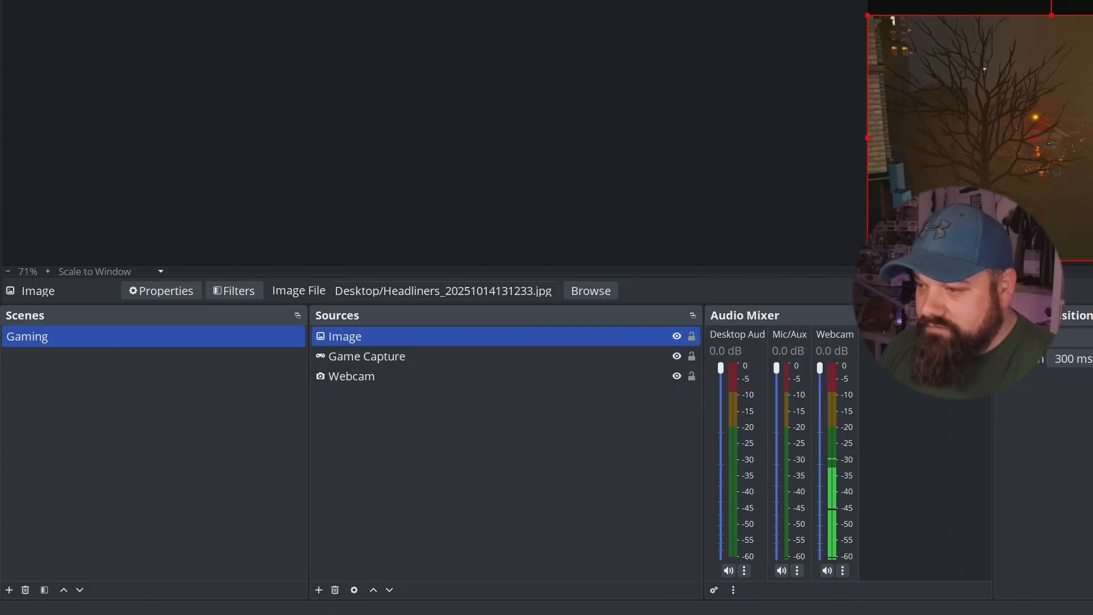
{"action": "left_click", "coordinate": [1092, 8]}
{"action": "left_click", "coordinate": [1092, 57]}
{"action": "left_click_drag", "start_coordinate": [1092, 15], "coordinate": [1092, 0]}
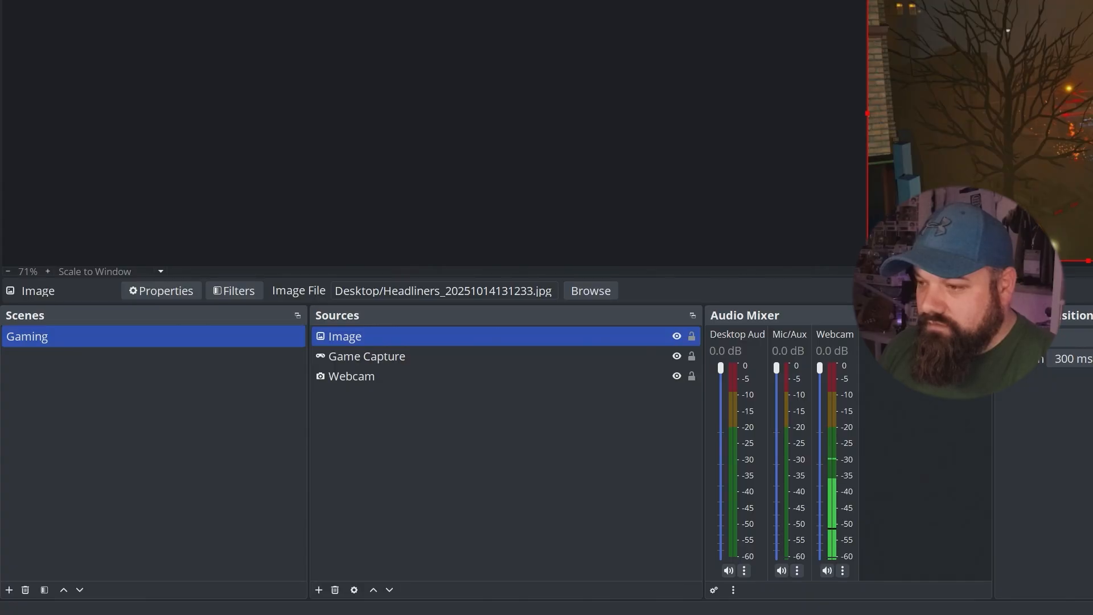
{"action": "left_click", "coordinate": [1092, 114]}
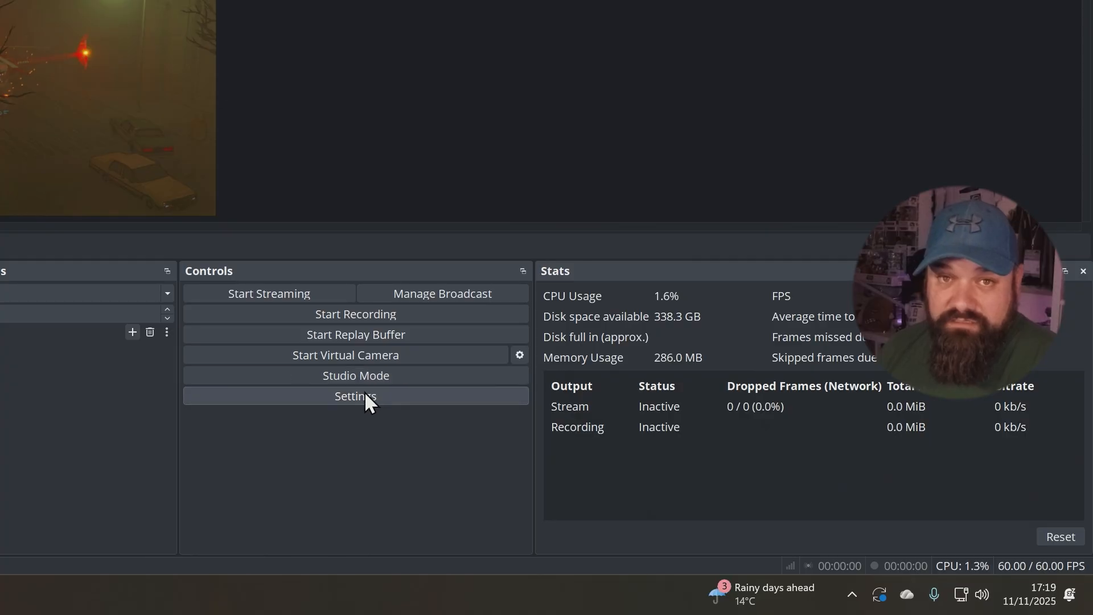
- Choose YouTube - RTMPS as the service in the stream settings
{"action": "left_click", "coordinate": [365, 396]}
{"action": "left_click", "coordinate": [316, 164]}
{"action": "left_click", "coordinate": [600, 113]}
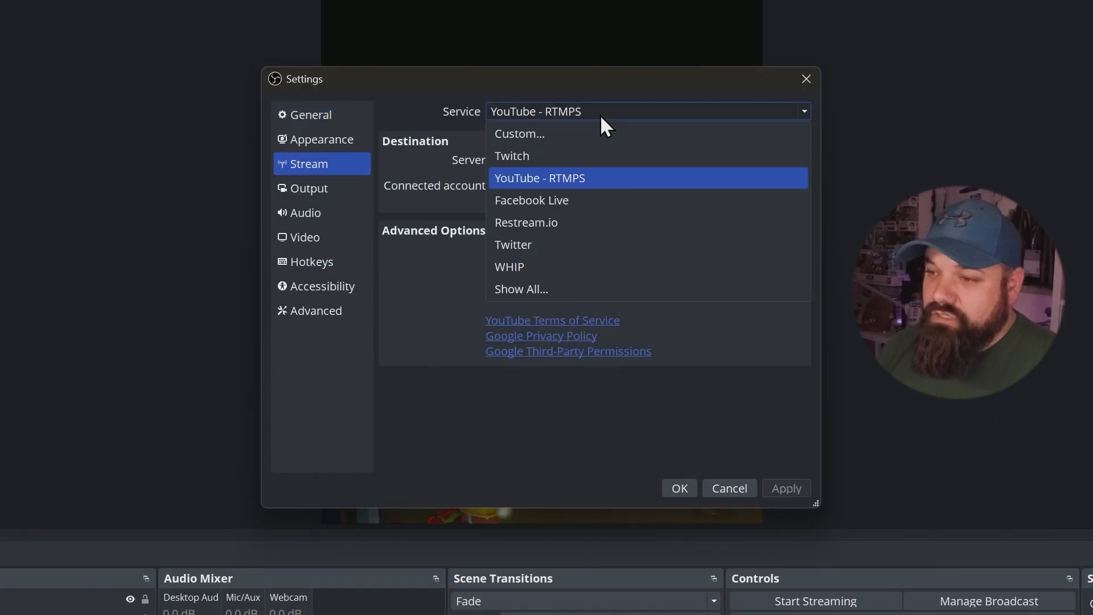
{"action": "left_click", "coordinate": [599, 179]}
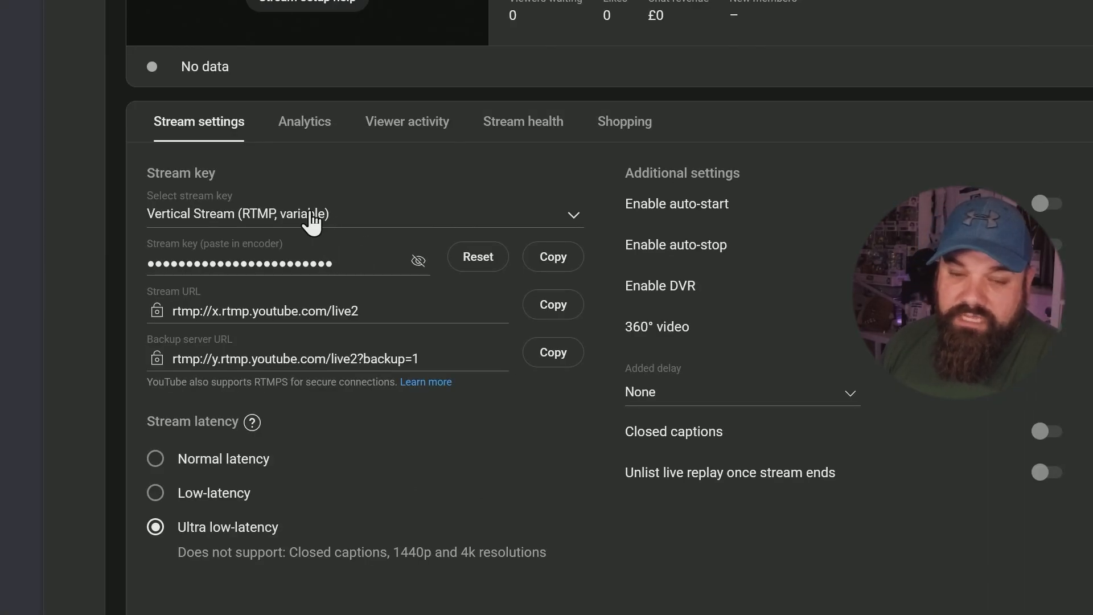
- Create a new YouTube stream key named "Vertical 2" with the description "VErticla key" and the RTMP (Default) protocol
{"action": "left_click", "coordinate": [155, 261]}
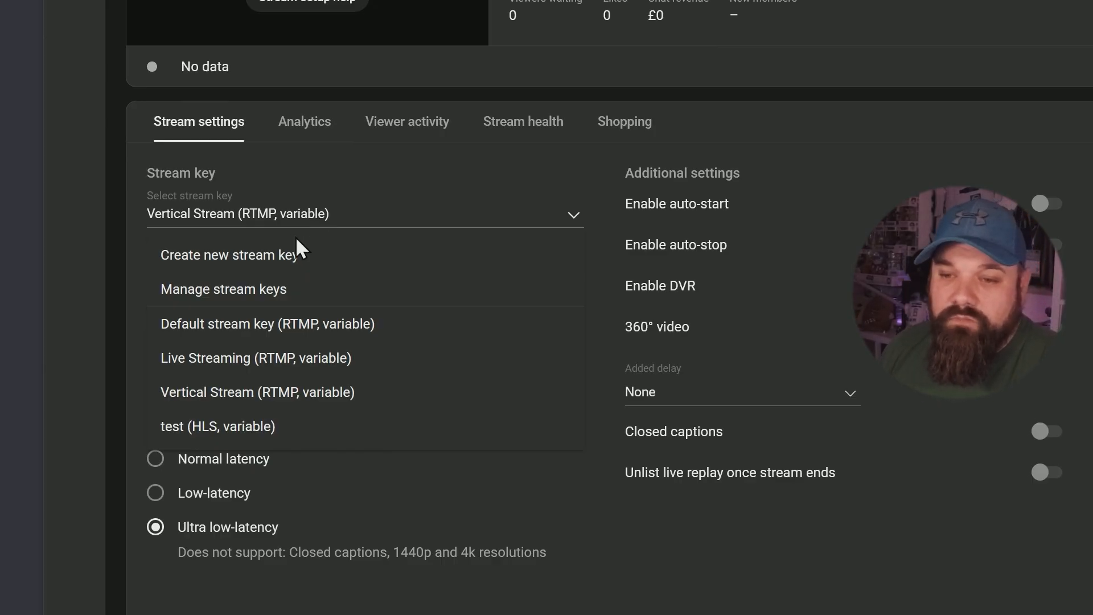
{"action": "left_click", "coordinate": [272, 264]}
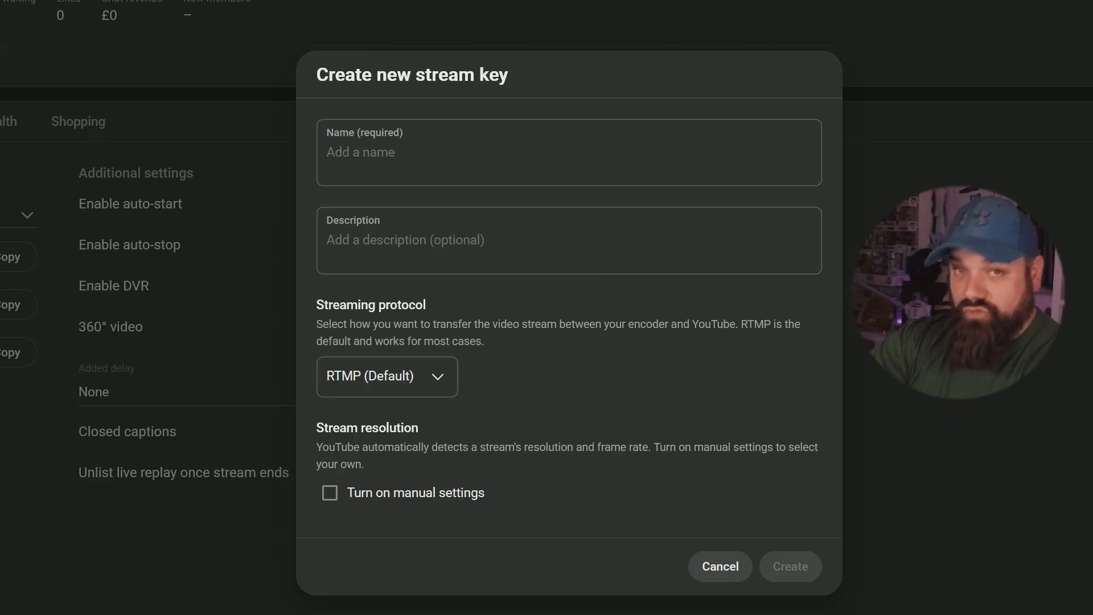
{"action": "left_click", "coordinate": [342, 151]}
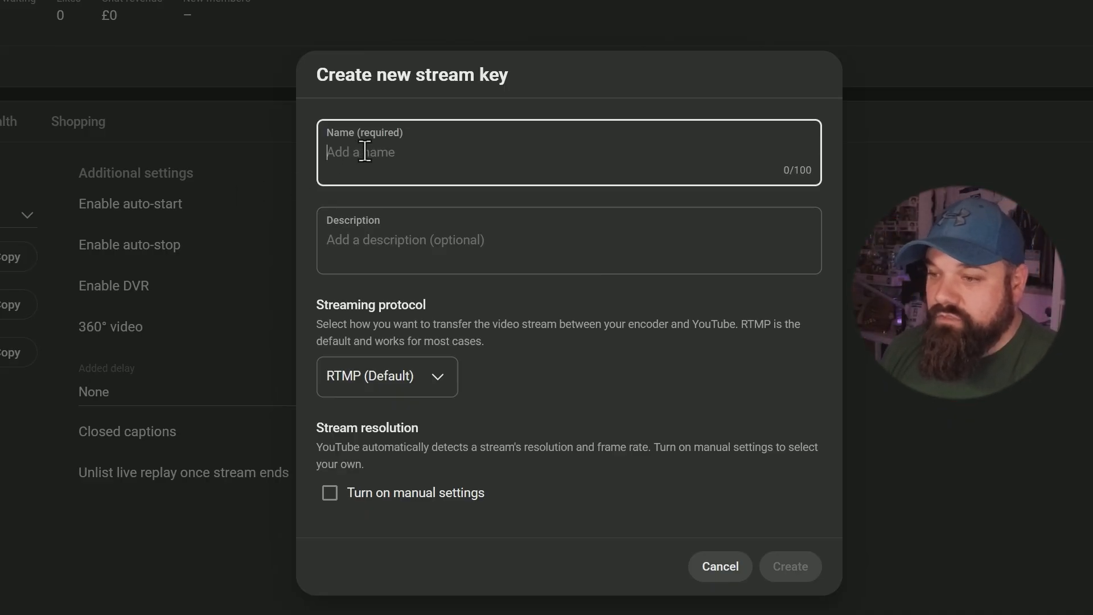
{"action": "type", "text": "Vertical 2"}
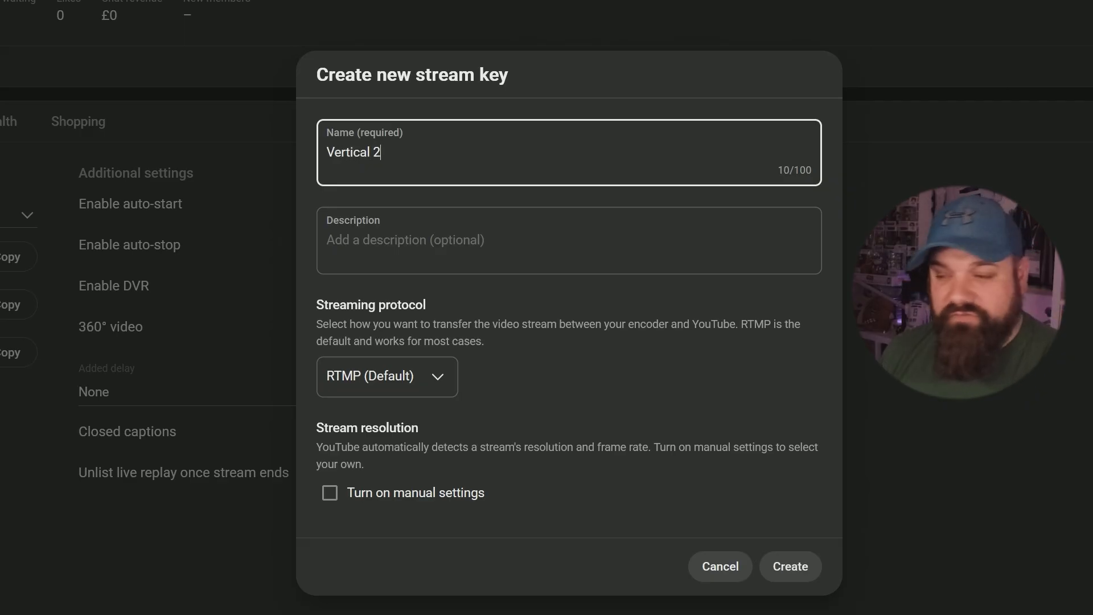
{"action": "left_click", "coordinate": [464, 242]}
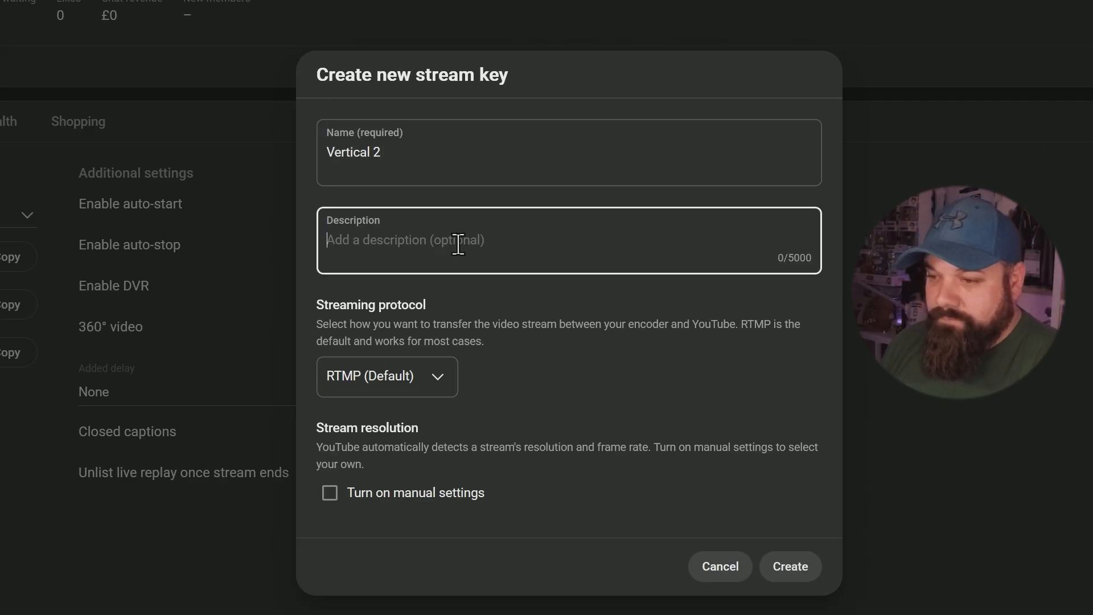
{"action": "type", "text": "VErtic"}
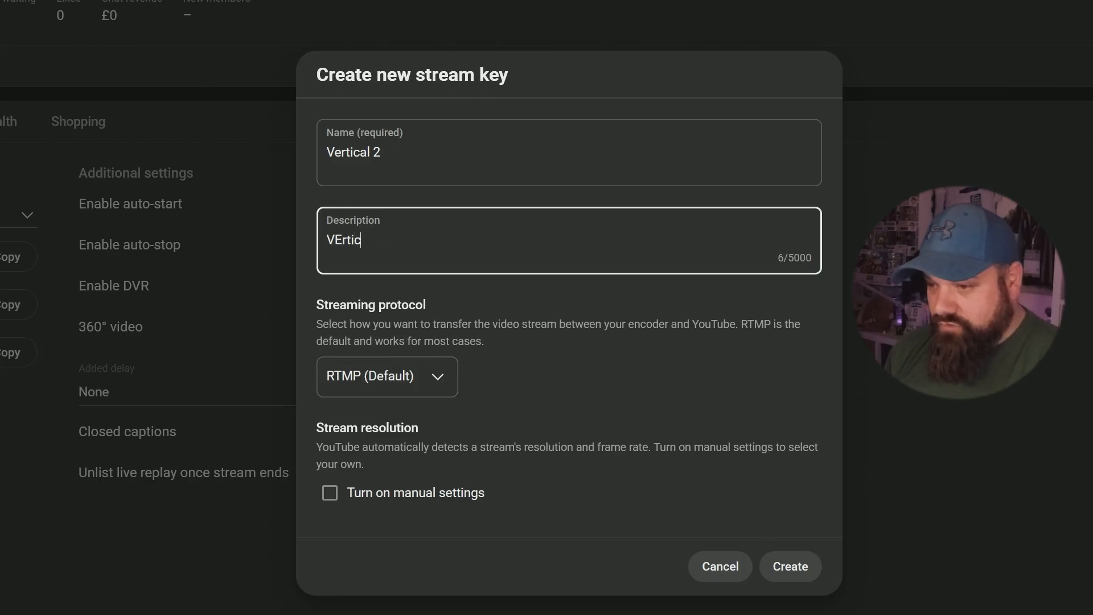
{"action": "type", "text": "la key"}
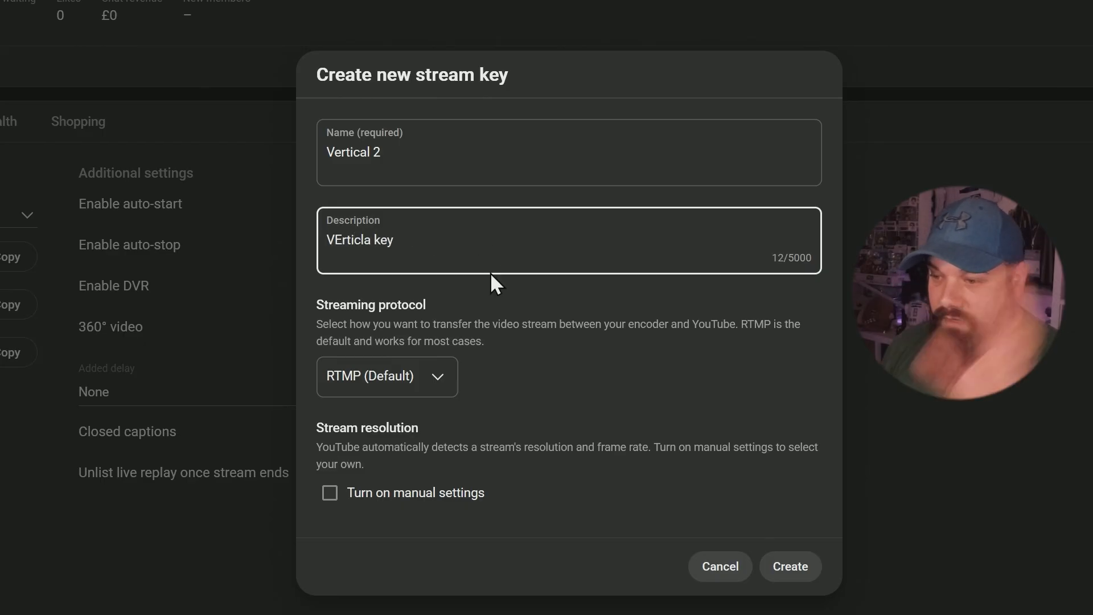
{"action": "left_click", "coordinate": [428, 384]}
{"action": "left_click", "coordinate": [529, 390]}
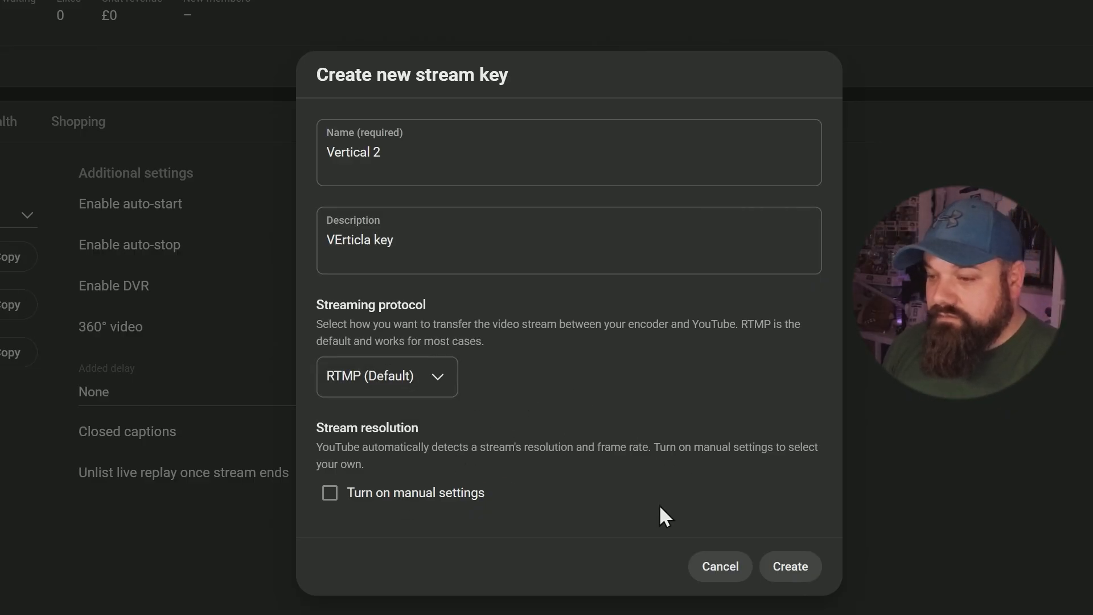
{"action": "left_click", "coordinate": [797, 564]}
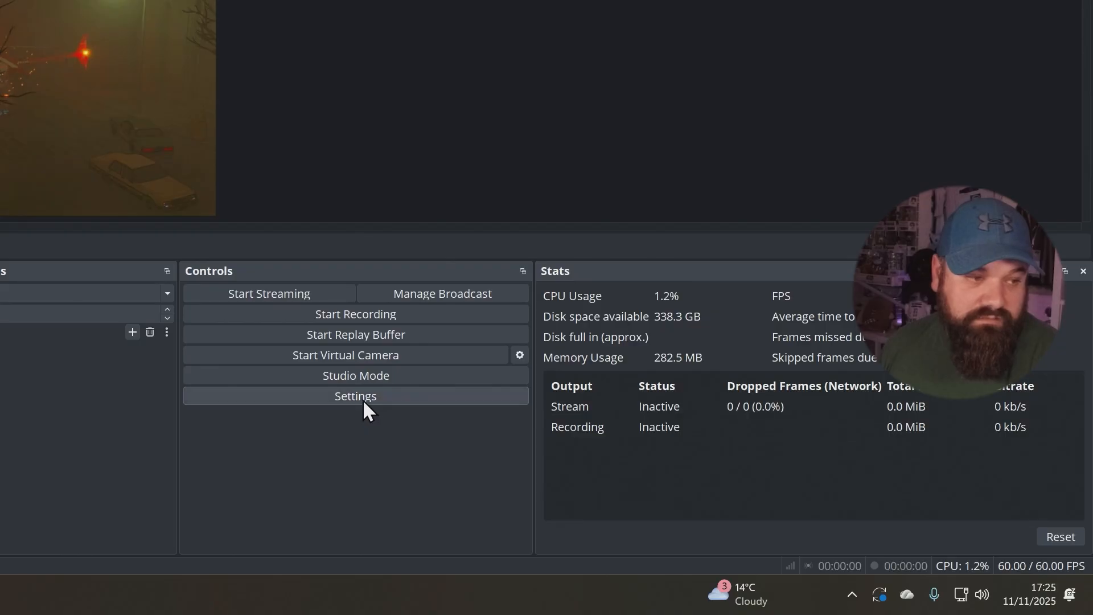
- Switch to OBS Studio and set the service in the stream settings to Custom
{"action": "left_click", "coordinate": [363, 399]}
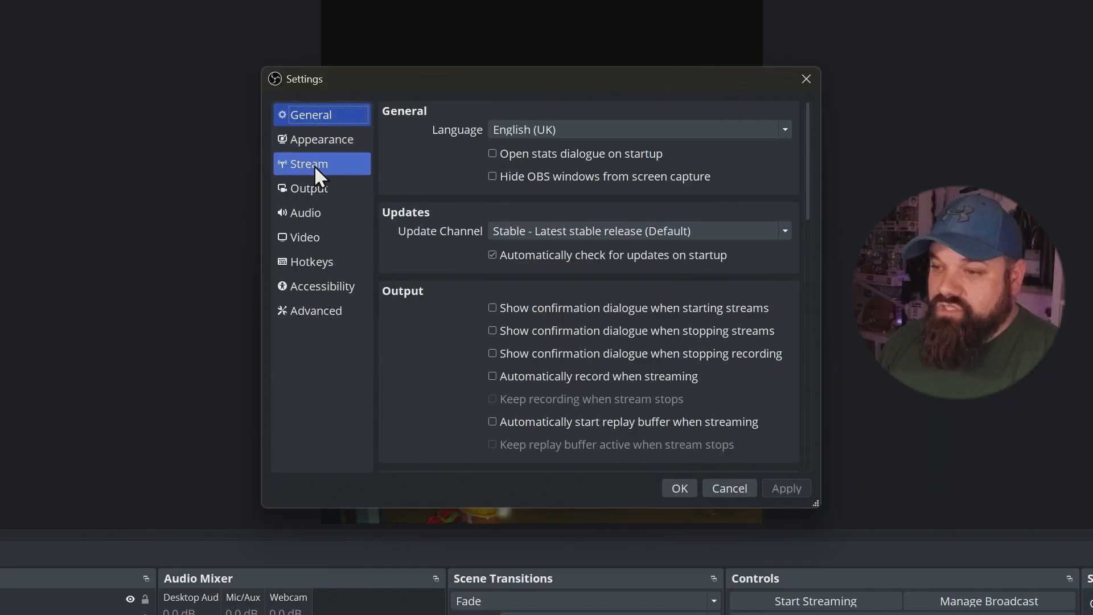
{"action": "left_click", "coordinate": [314, 165]}
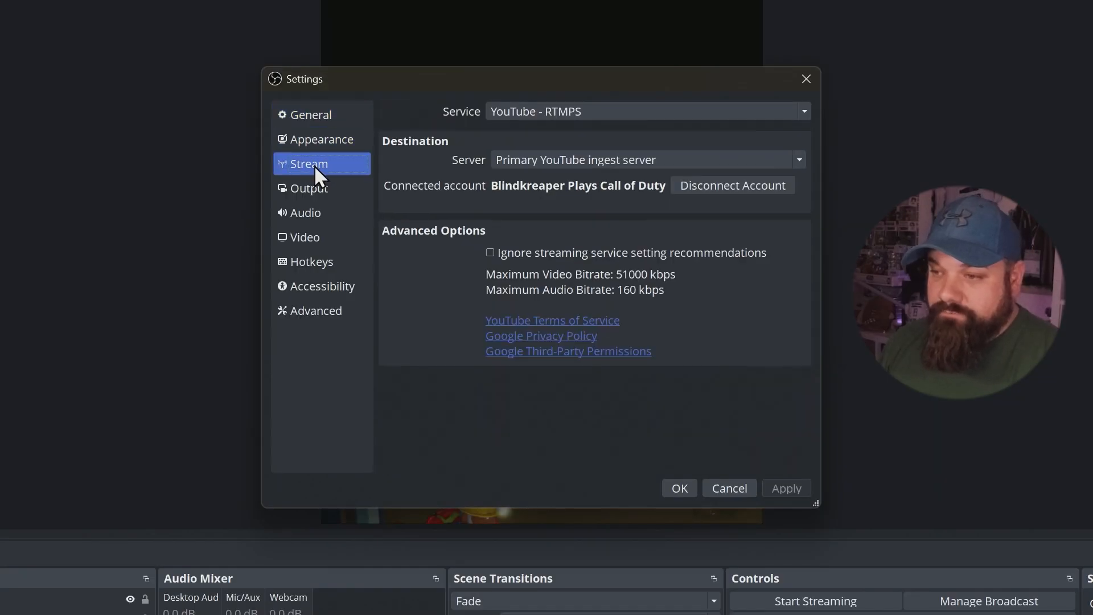
{"action": "left_click", "coordinate": [595, 111]}
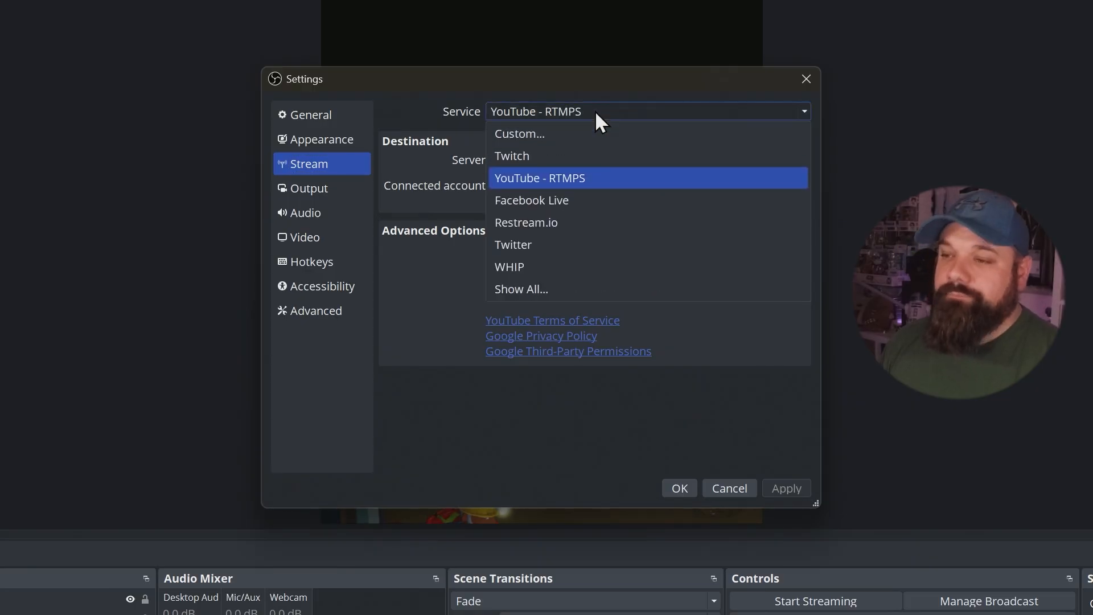
{"action": "left_click", "coordinate": [548, 132]}
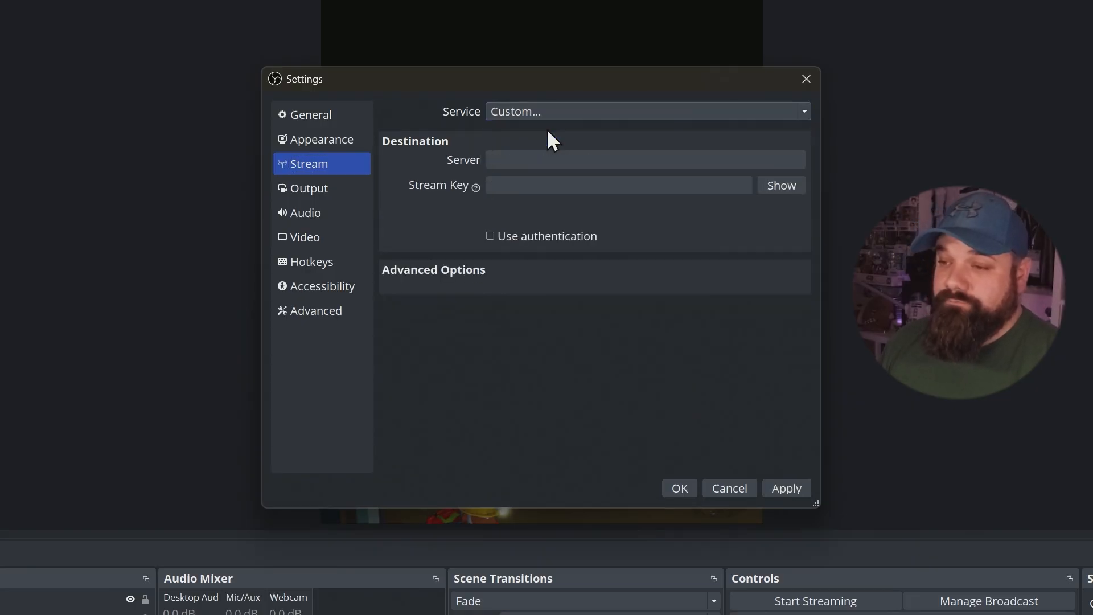
- Paste the stream key, set the server to rtmp://x.rtmp.youtube.com/live2, and apply the stream settings
{"action": "left_click", "coordinate": [544, 187]}
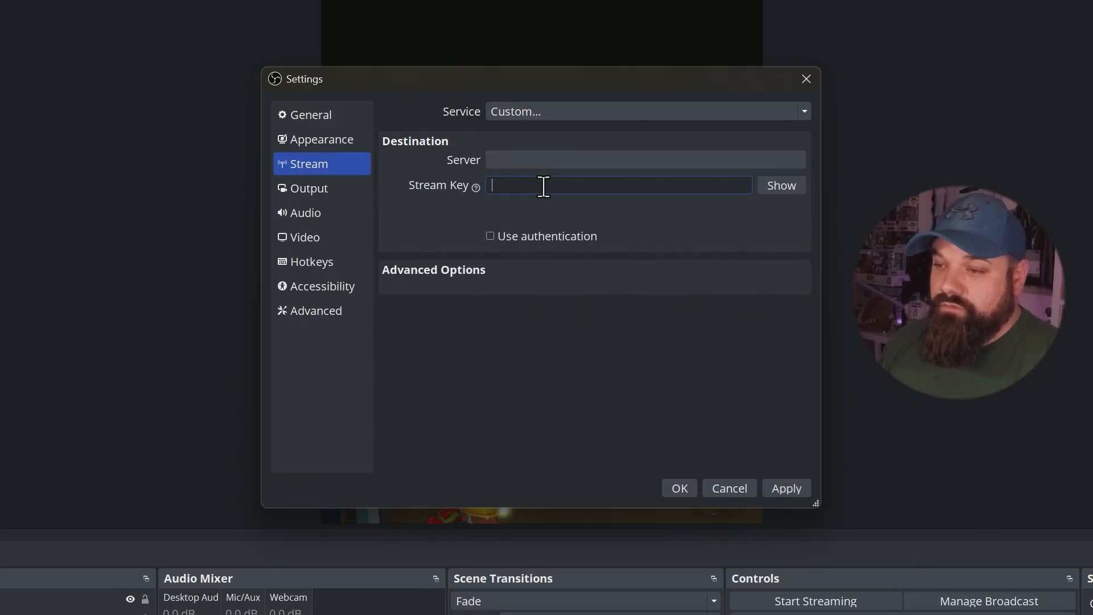
{"action": "key", "text": "ctrl+v"}
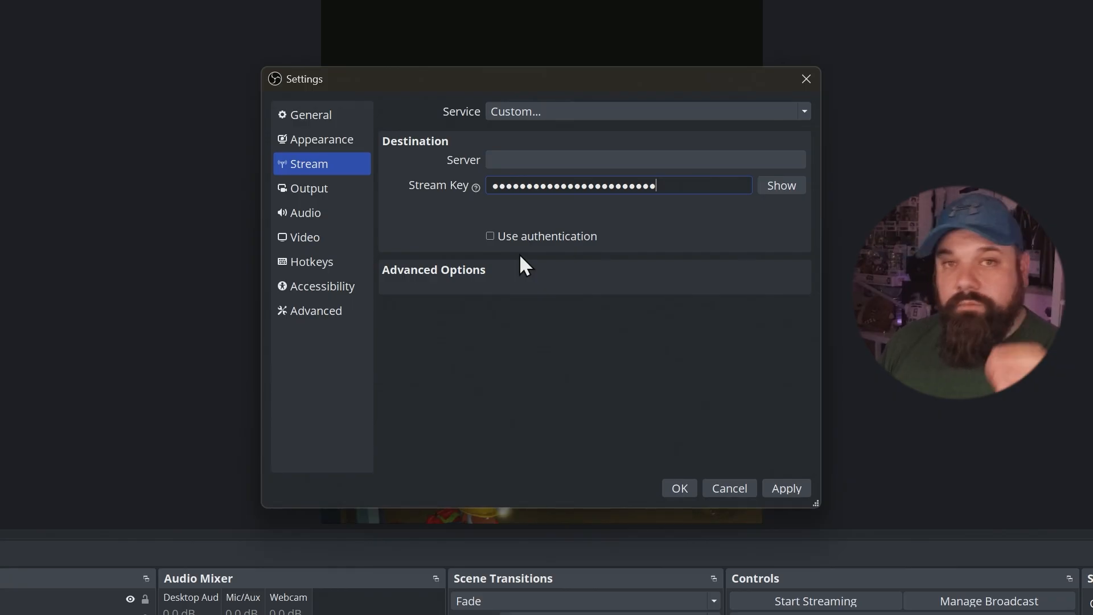
{"action": "left_click", "coordinate": [520, 158]}
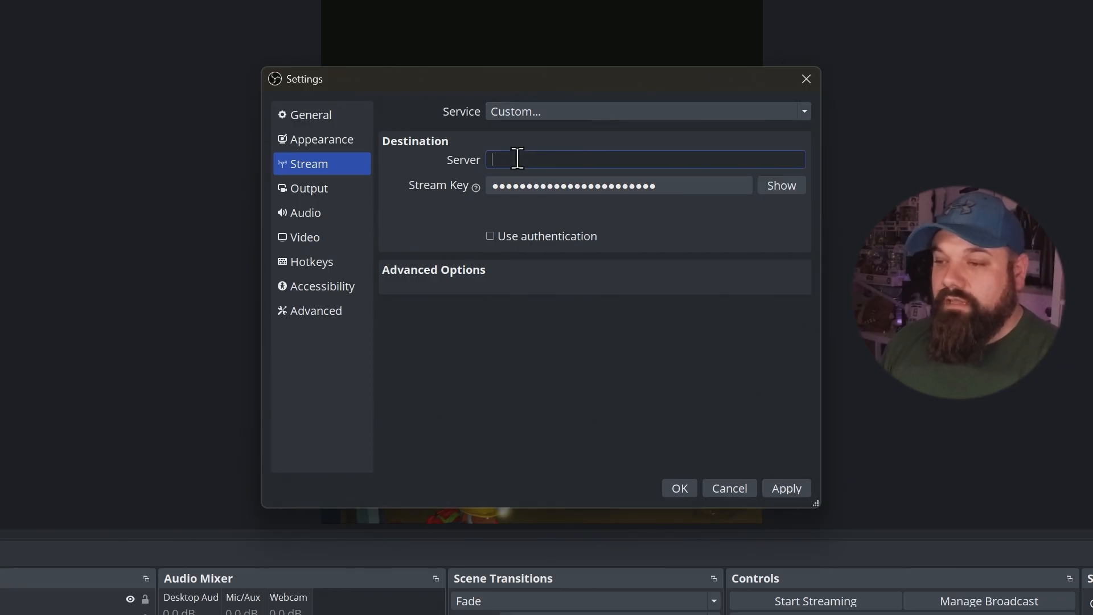
{"action": "type", "text": "rtmp://x.rtmp.youtube.com/live2"}
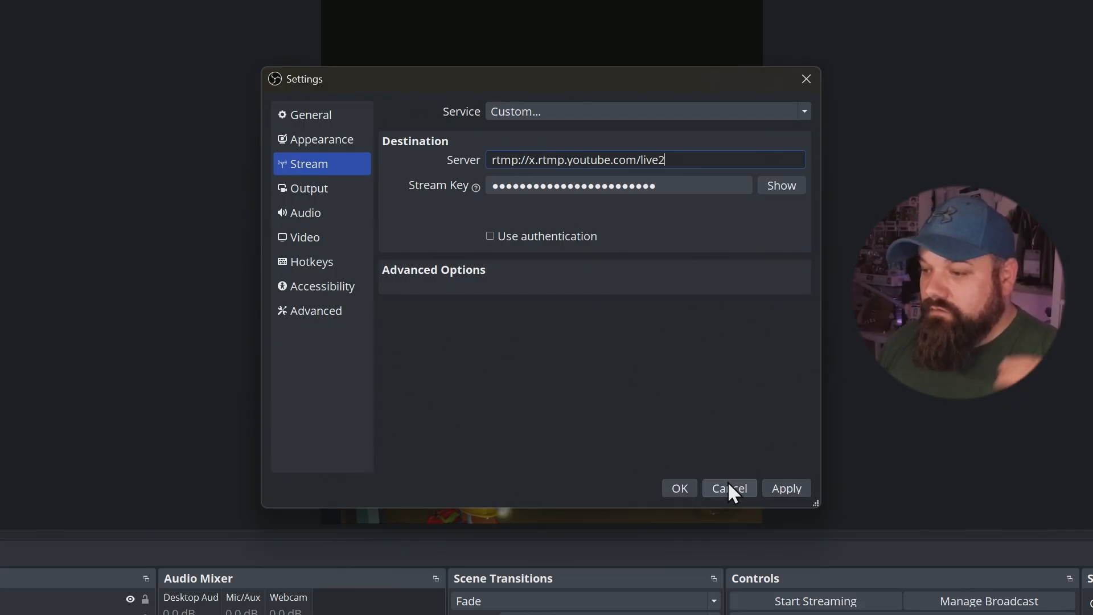
{"action": "left_click", "coordinate": [783, 488]}
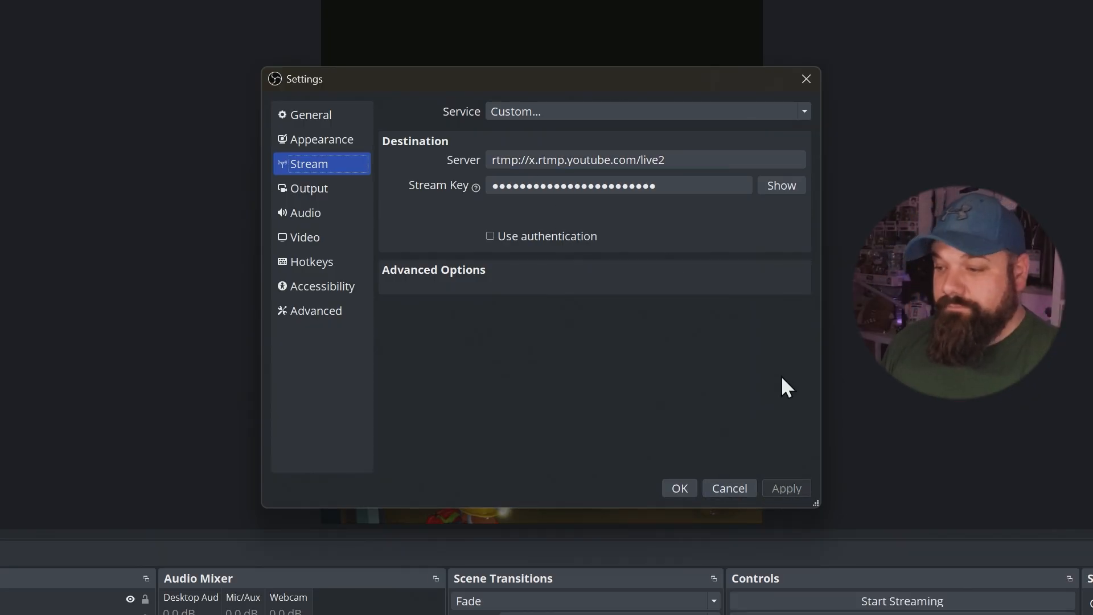